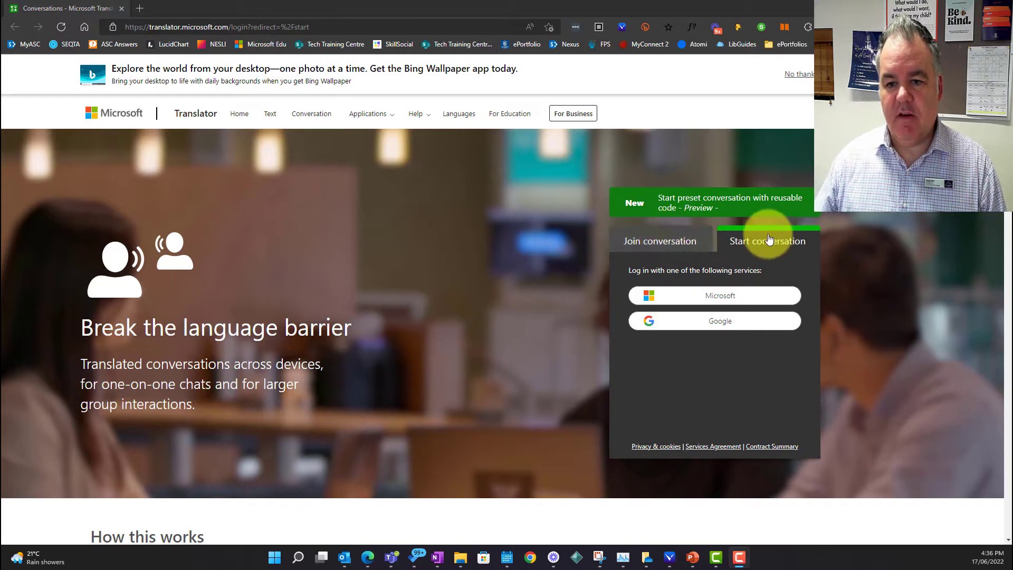
Step: Sign in to Translator with a Microsoft account and start a conversation speaking English
left_click(712, 302)
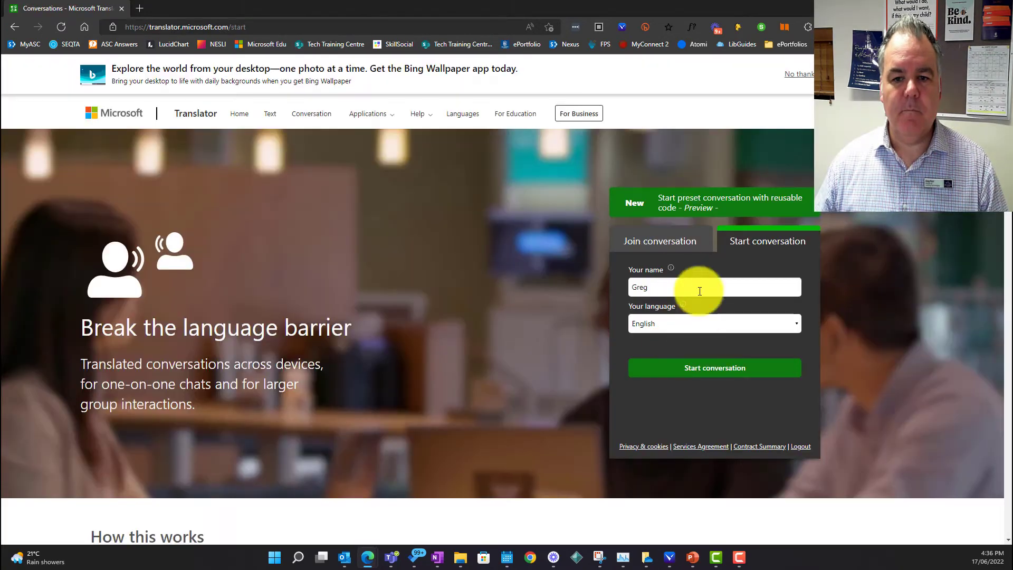
left_click(681, 322)
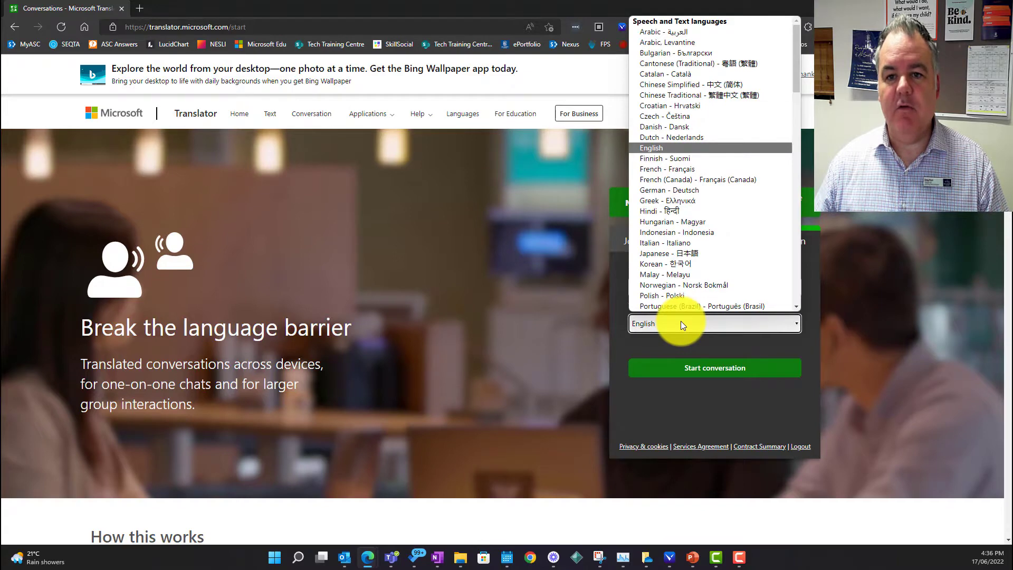
left_click(680, 322)
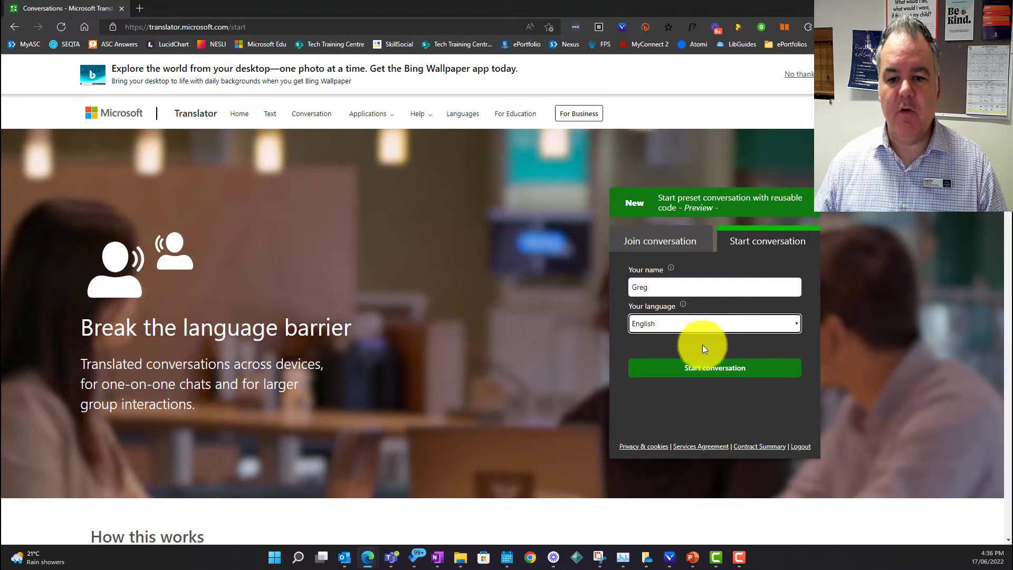
left_click(714, 368)
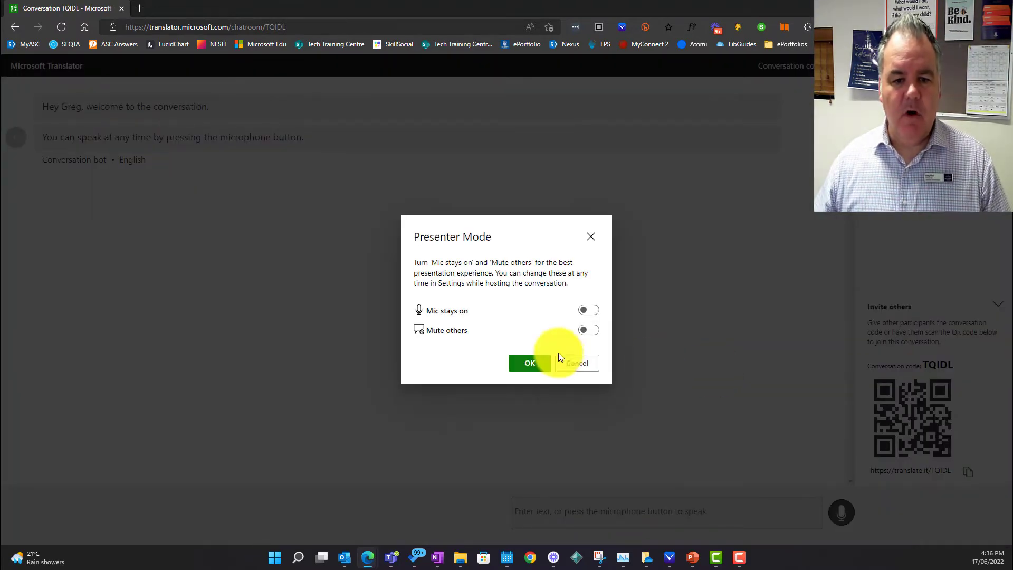
Step: Turn on Mic stays on in Presenter Mode, confirm, and select the conversation code to share
left_click(589, 310)
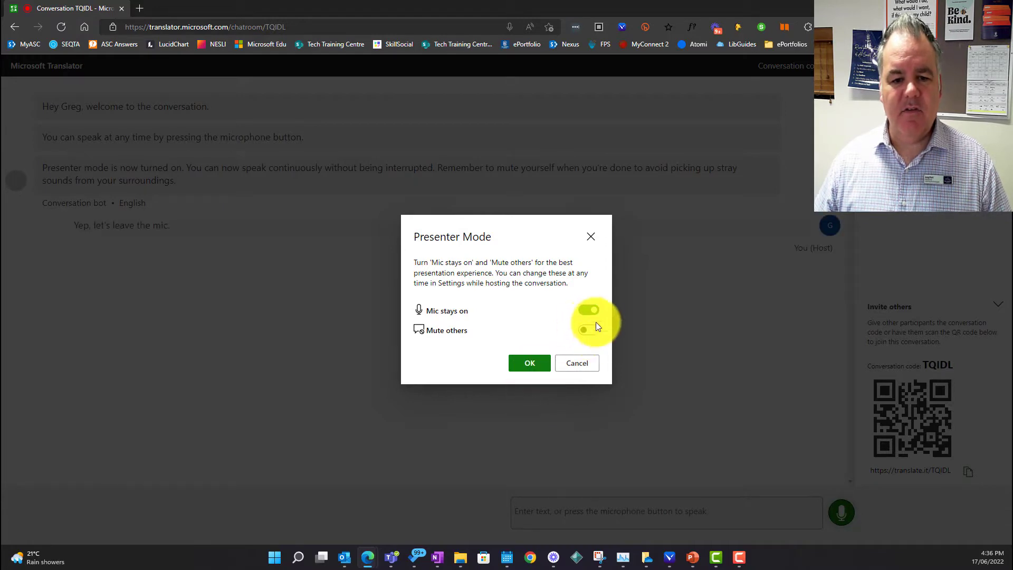
left_click(528, 364)
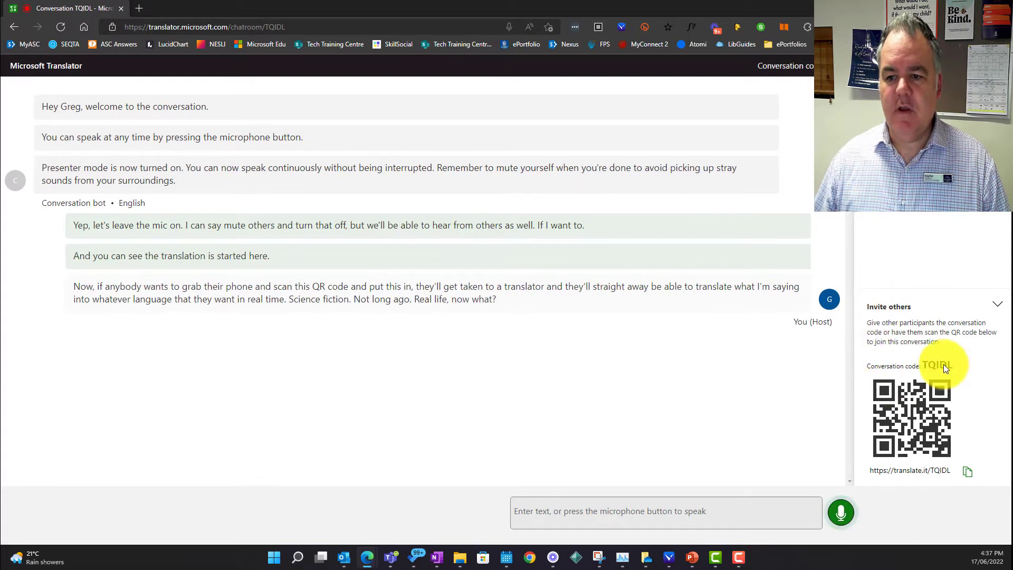
left_click_drag(924, 368, 934, 368)
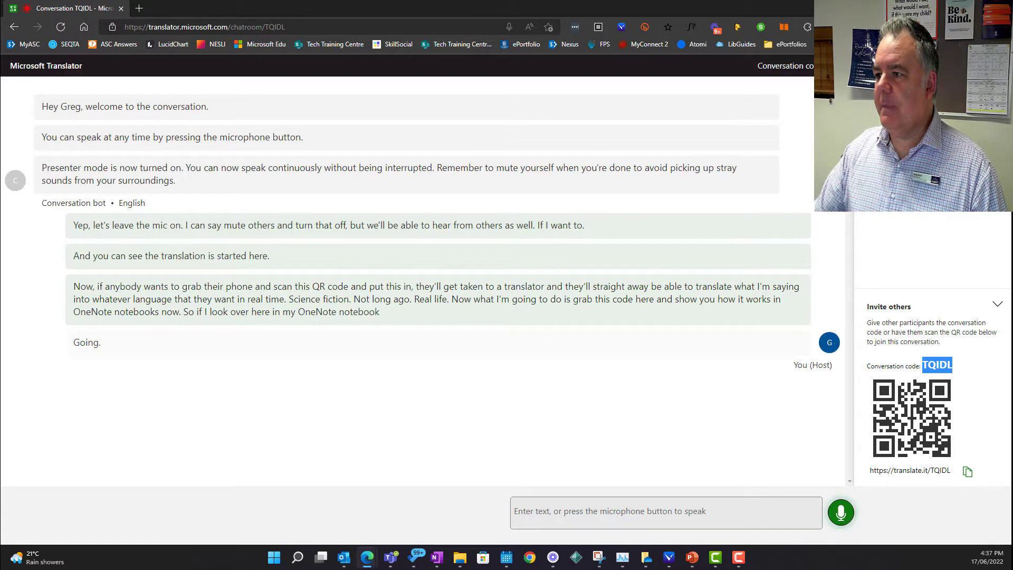
Step: Bring the OneNote class notebook to the front and maximize its window
left_click(791, 137)
left_click_drag(792, 137, 663, 70)
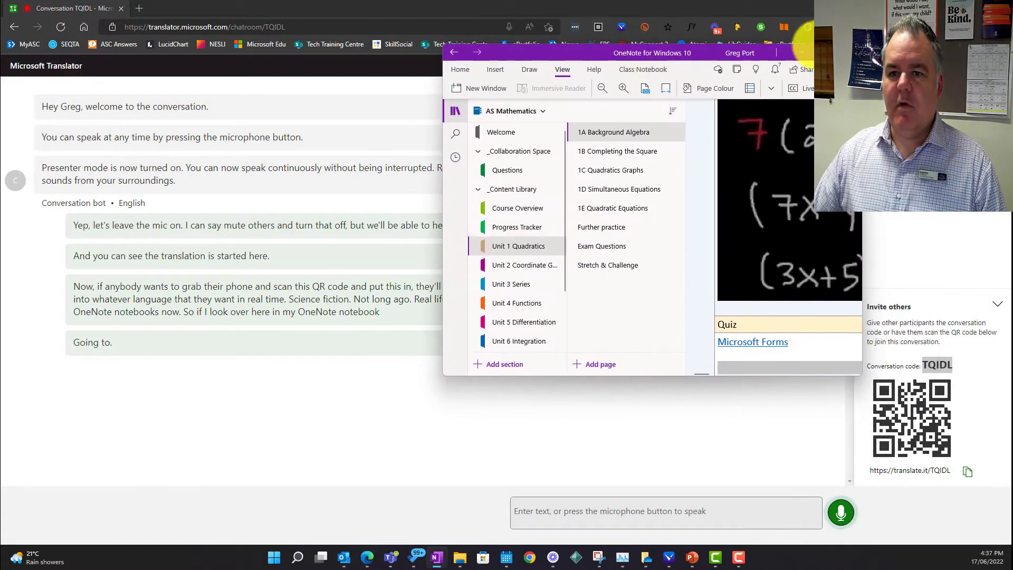
left_click(816, 45)
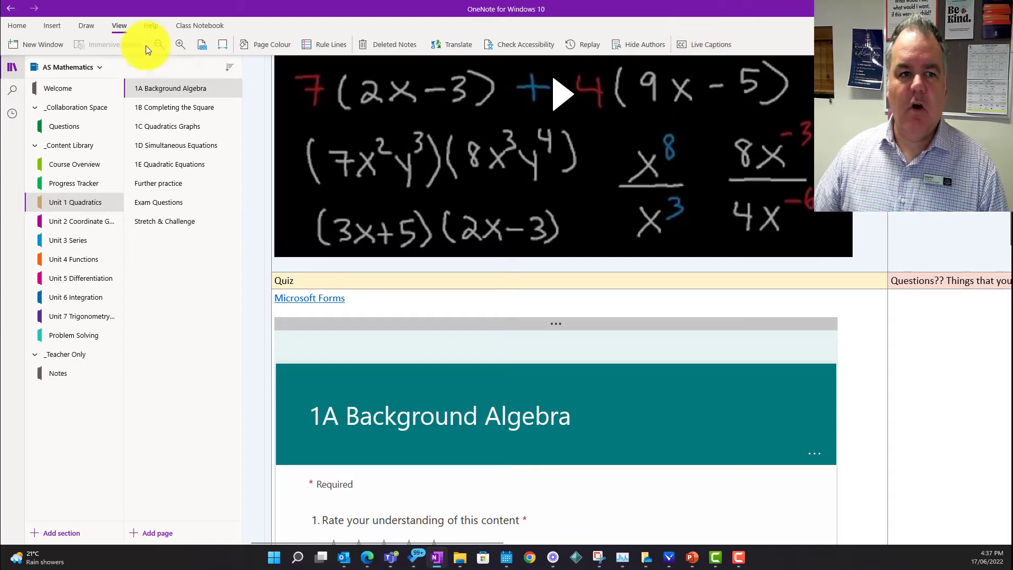
Step: Open Live Captions and join the conversation using its join code, captions in English
left_click(710, 46)
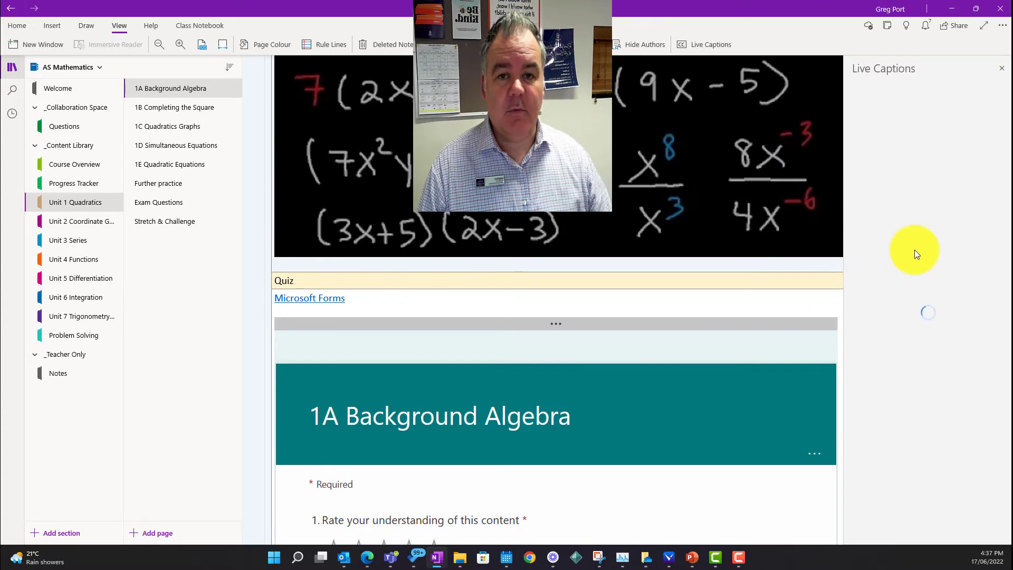
left_click(886, 160)
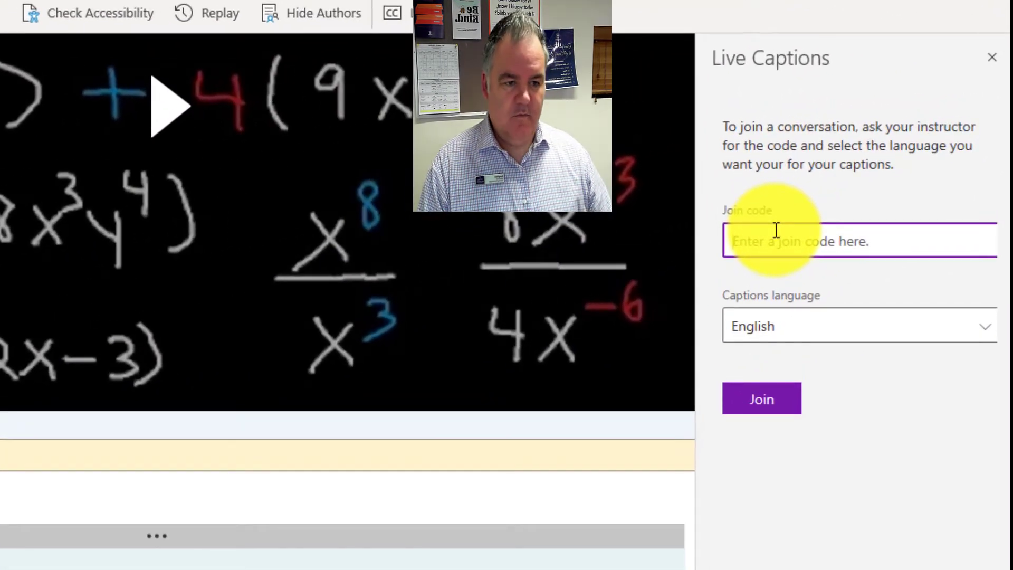
type("TQIDL")
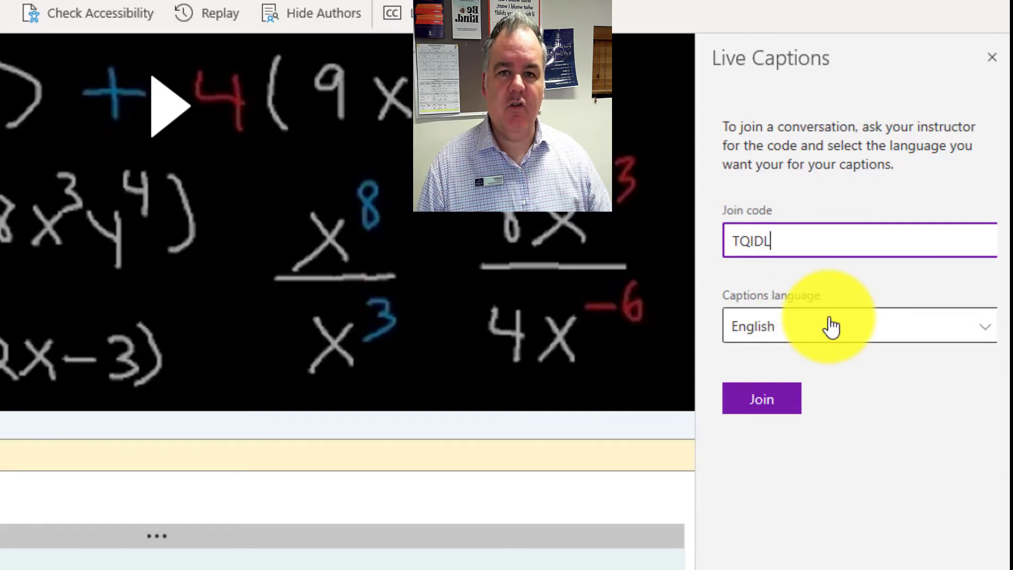
left_click(774, 409)
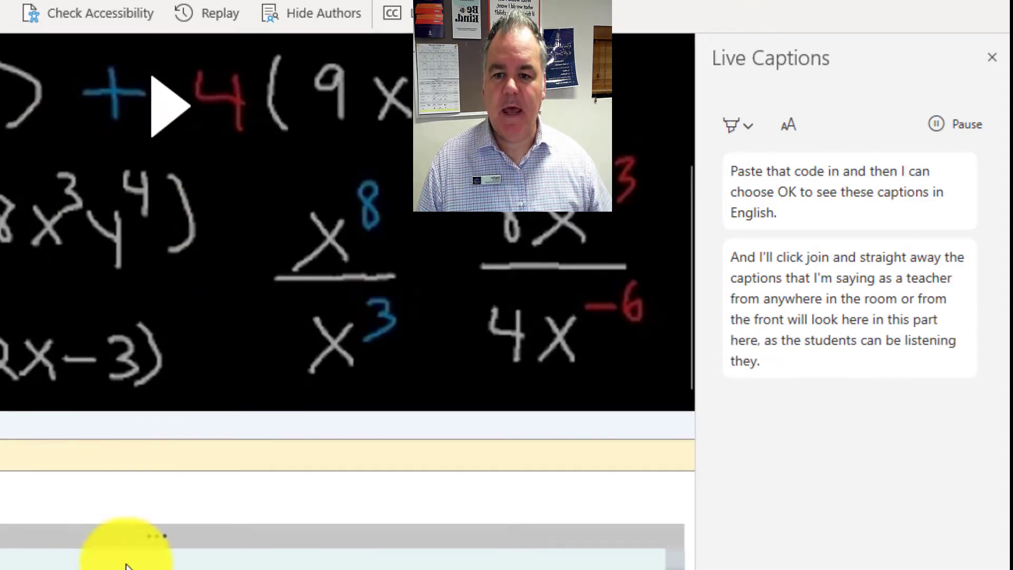
Step: Scroll down the notebook page while the teacher's narration fills the Live Captions pane
scroll(342, 300, "down", 10)
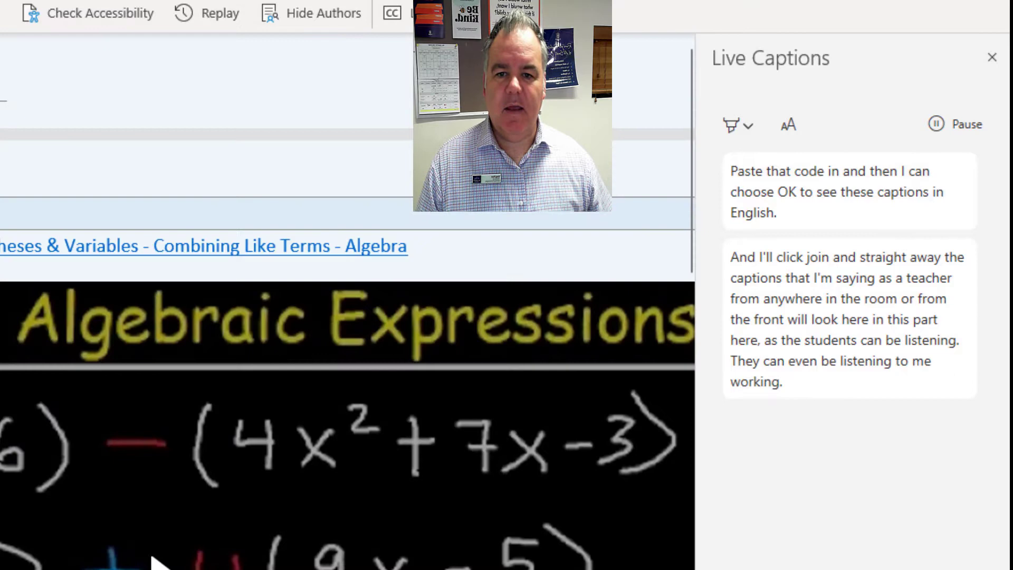
scroll(333, 300, "down", 5)
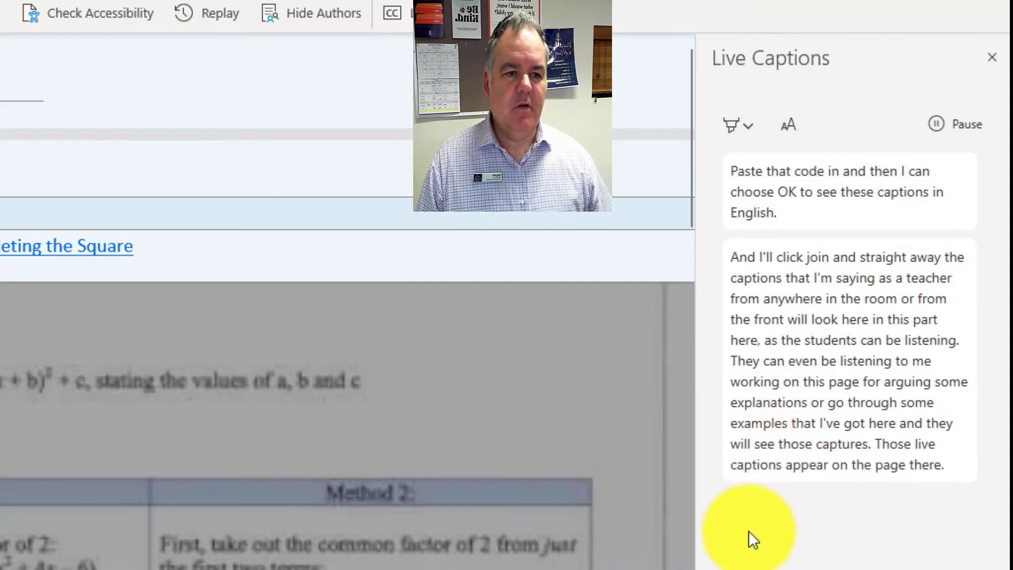
Step: Pause captions, set caption text size 16, highlight a phrase in yellow, then resume
left_click(935, 123)
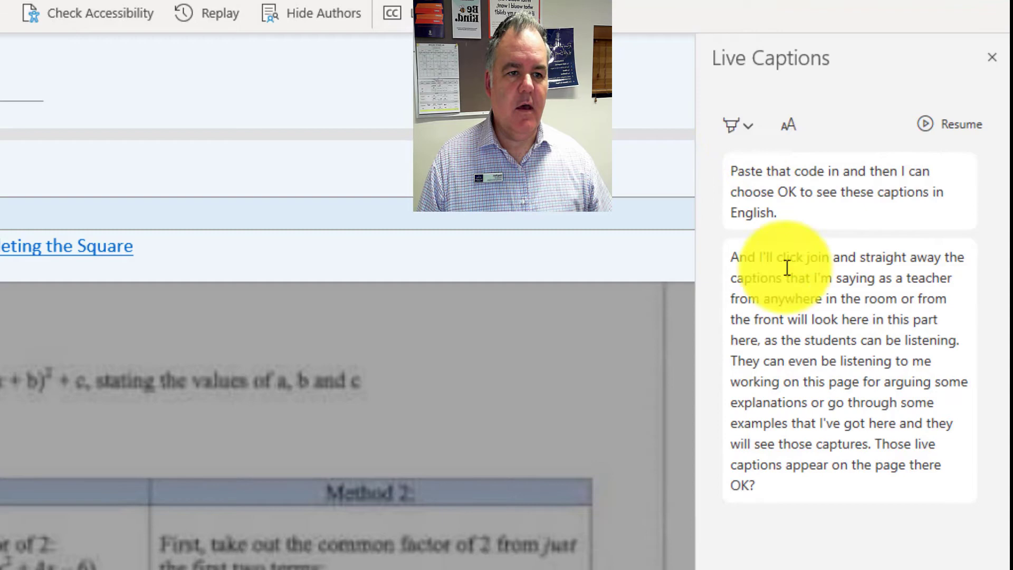
left_click(789, 137)
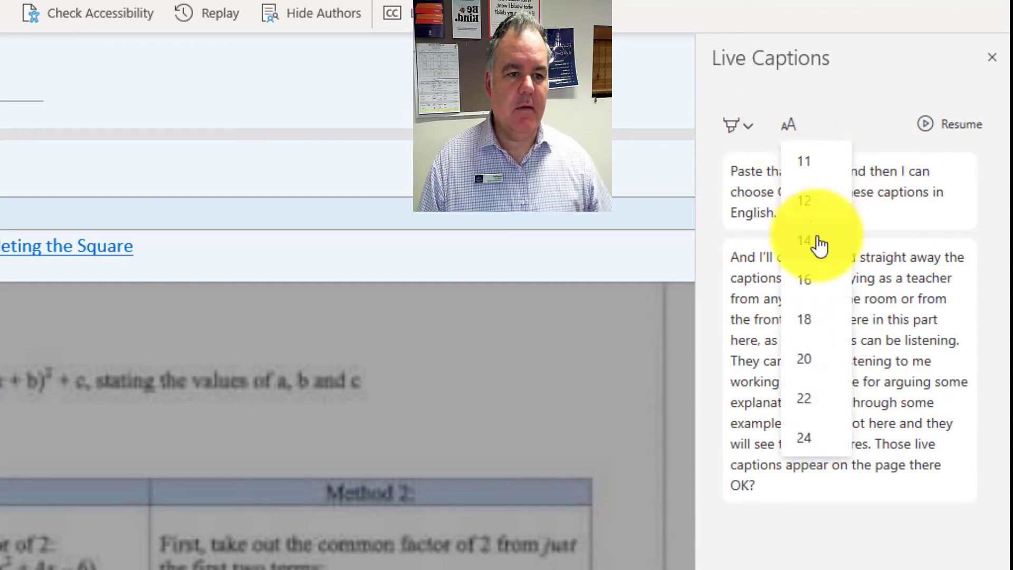
left_click(806, 280)
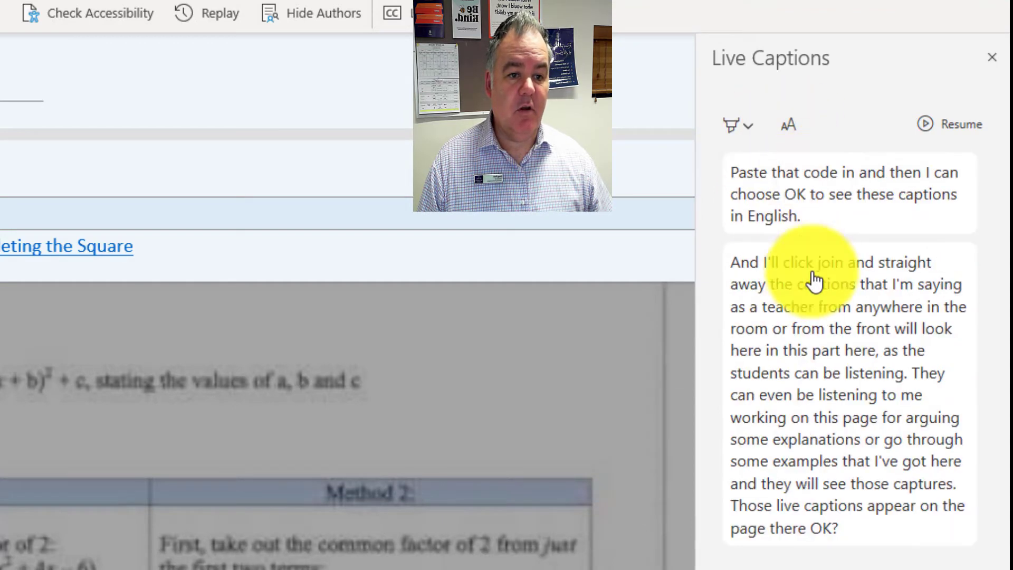
left_click(756, 136)
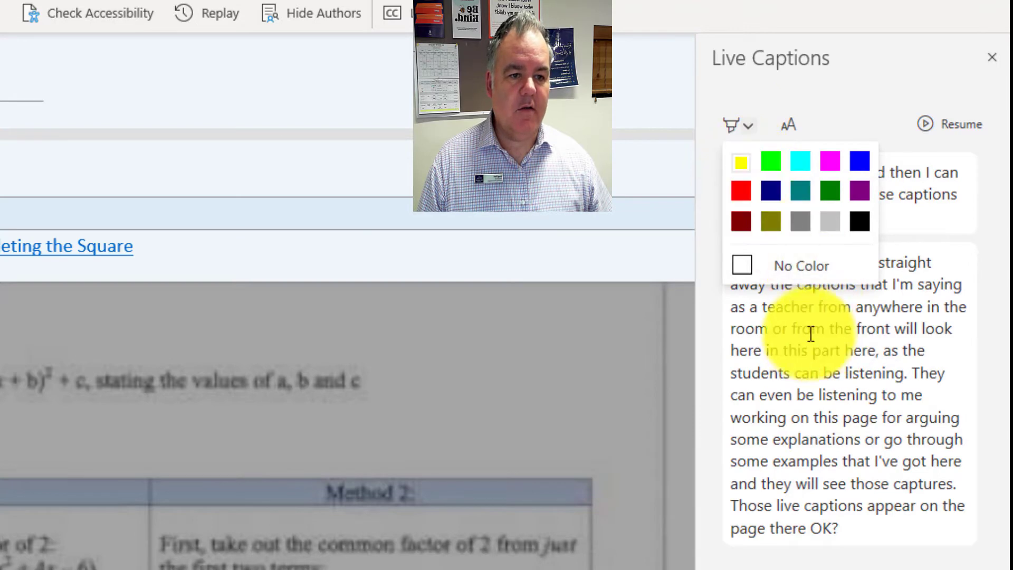
left_click_drag(856, 329, 936, 343)
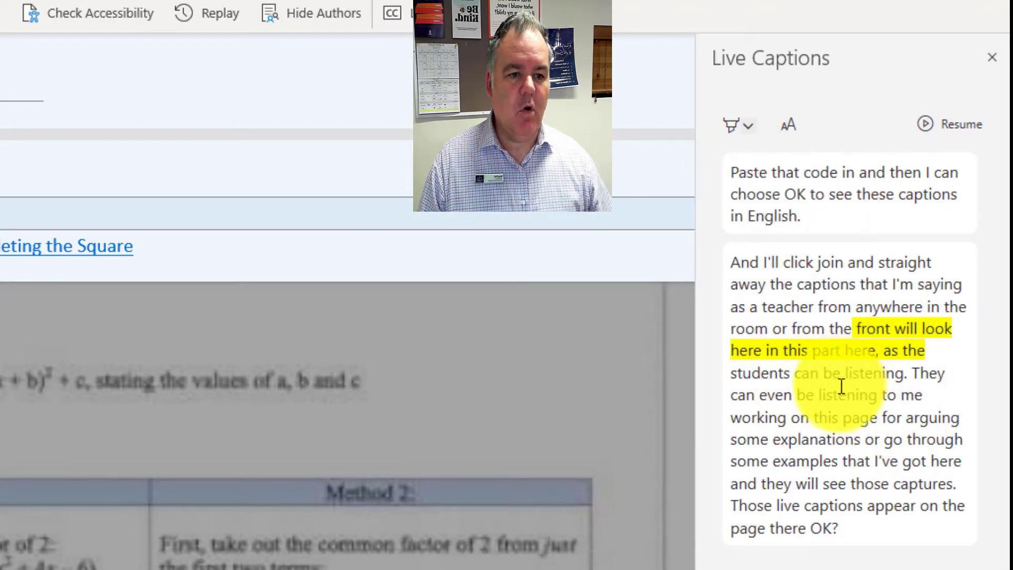
left_click(925, 129)
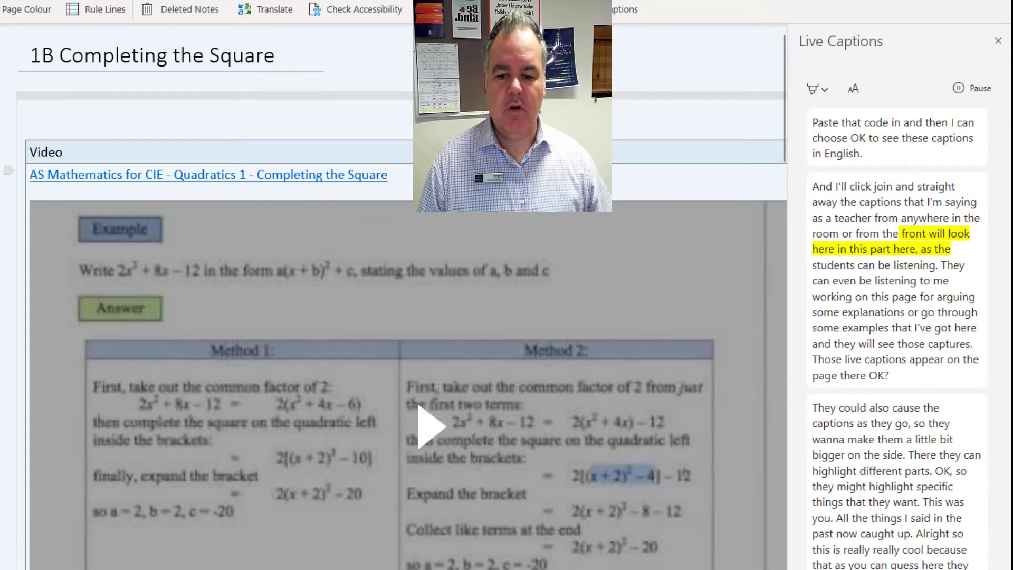
Step: Scroll the page to reveal the Notes column, then return to the Translator conversation window
scroll(396, 317, "down", 1)
scroll(396, 317, "right", 10)
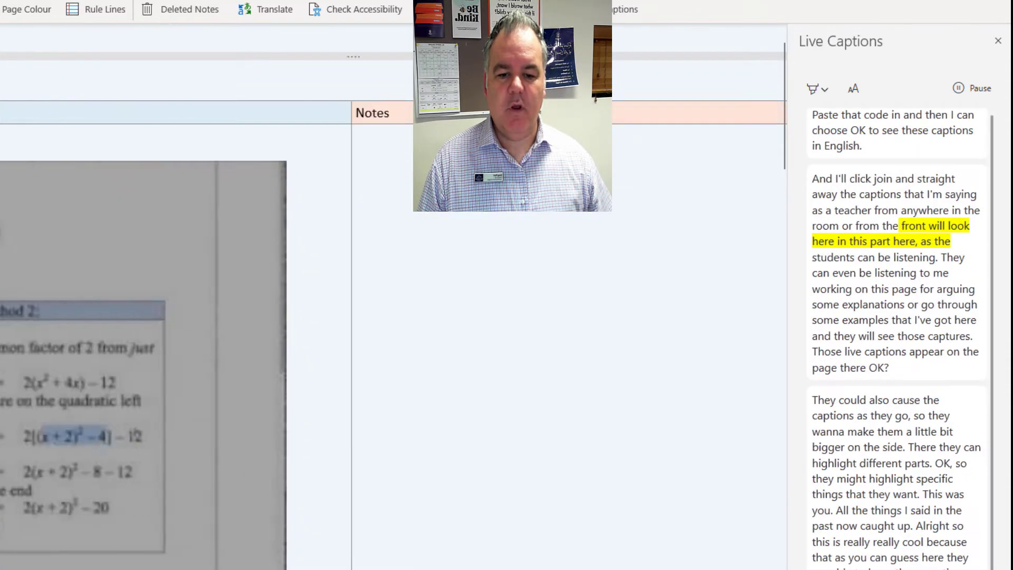
scroll(395, 317, "left", 1)
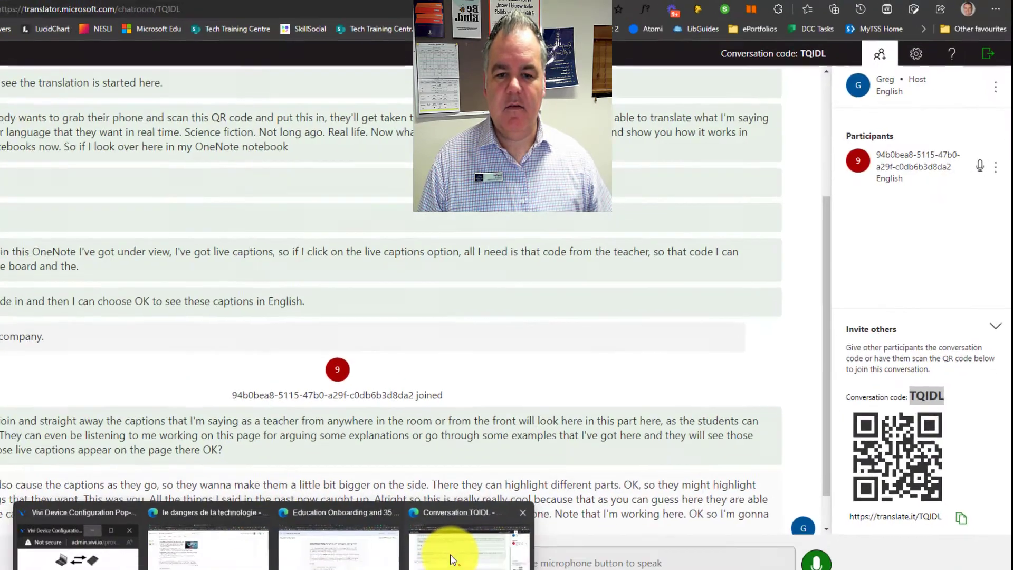
left_click(370, 568)
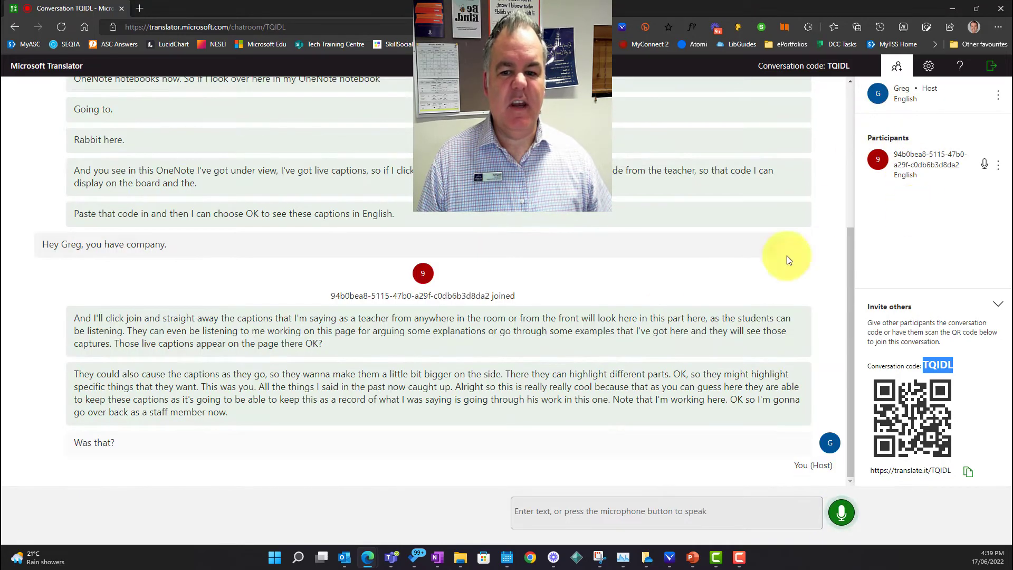
Step: Leave the Translator conversation, ending it for everyone
scroll(635, 255, "up", 5)
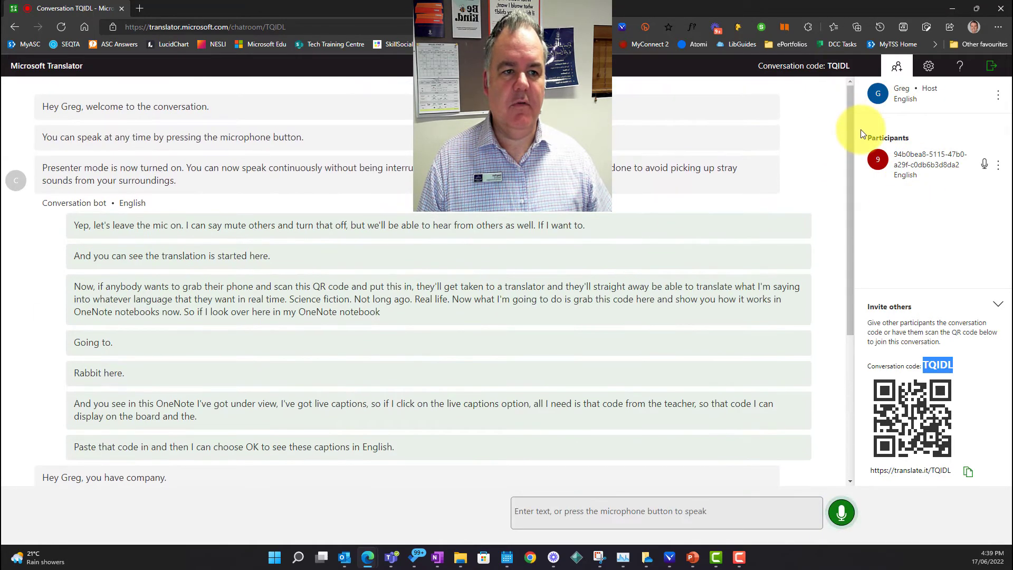
left_click(991, 66)
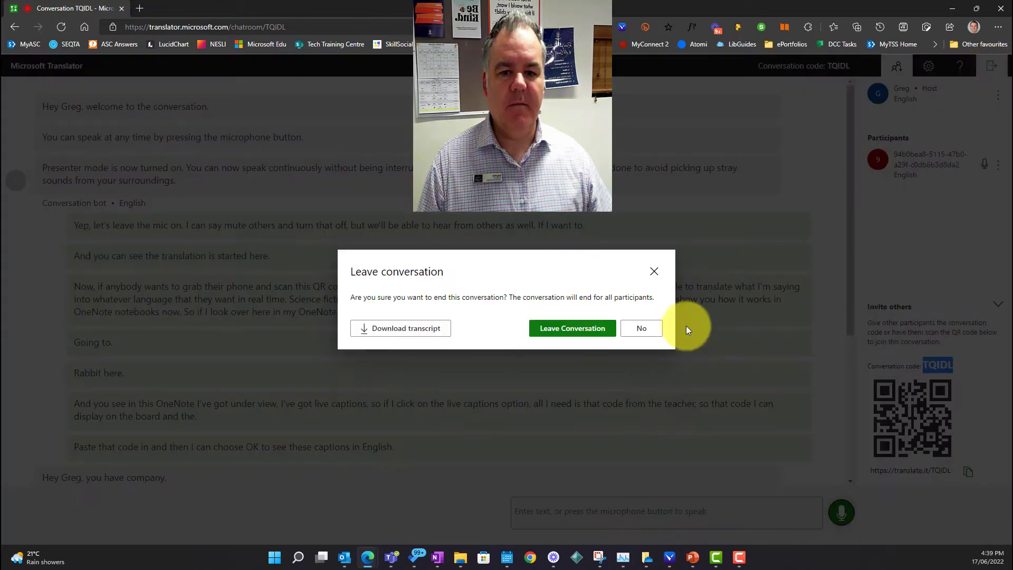
left_click(574, 336)
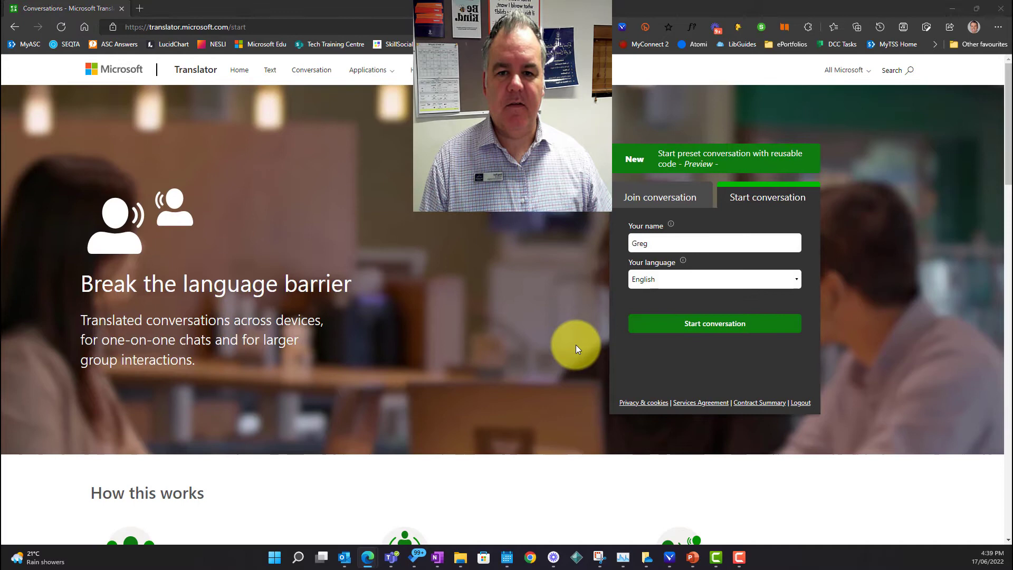
Step: Back in OneNote, save the Live Captions settings with English kept as the captions language
key("alt+Tab")
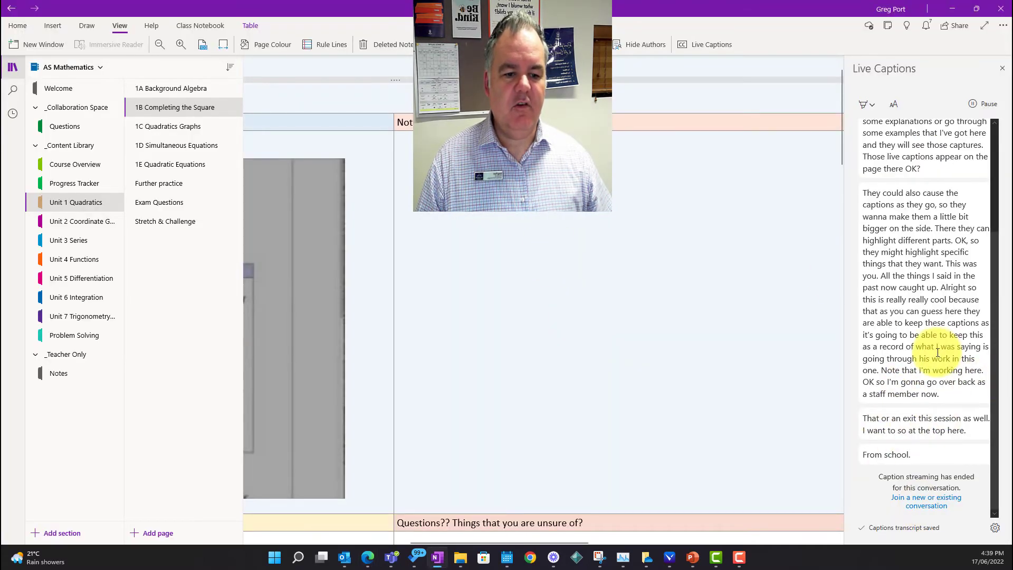
scroll(934, 353, "up", 3)
scroll(936, 295, "down", 3)
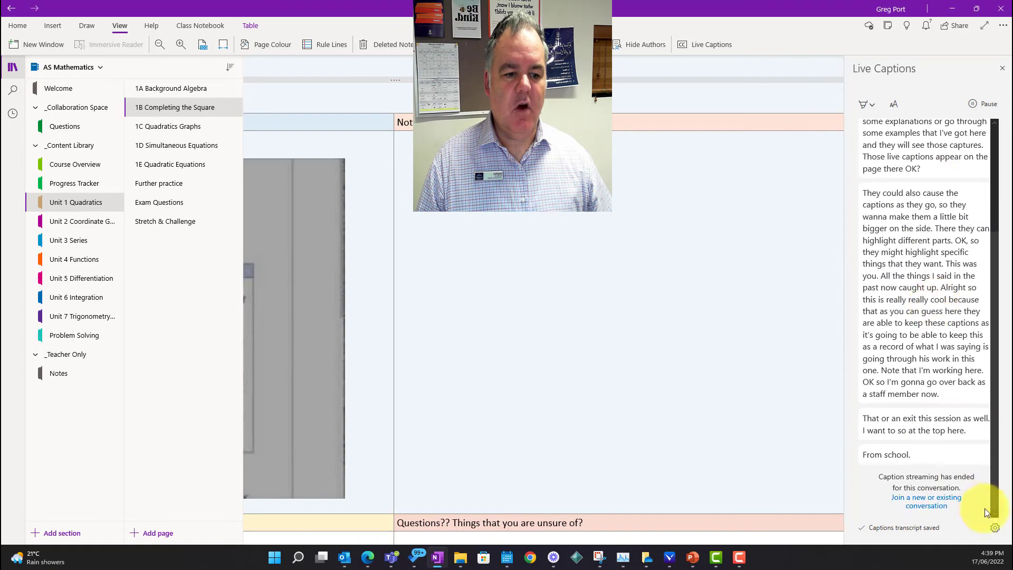
left_click(995, 529)
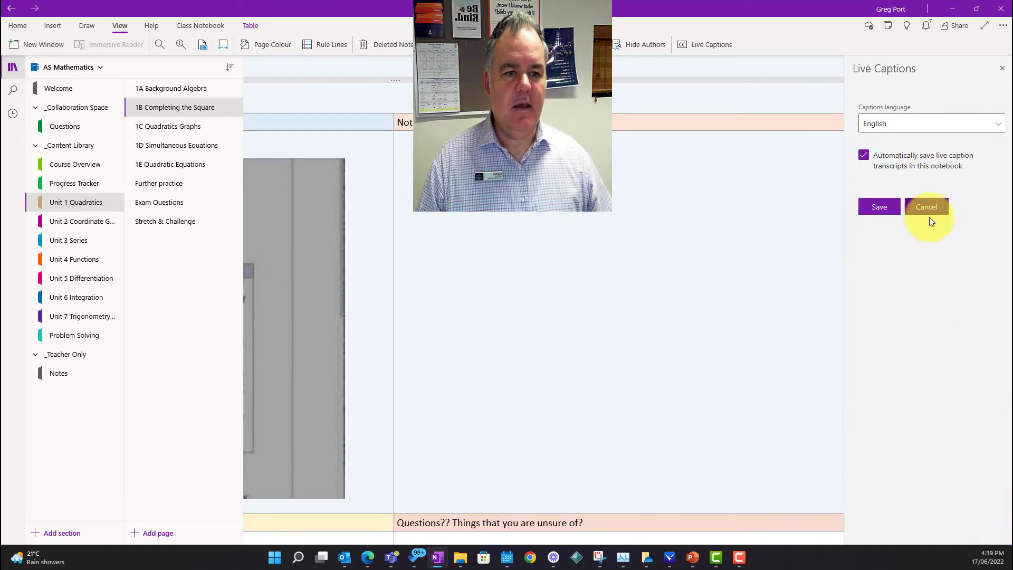
left_click(908, 127)
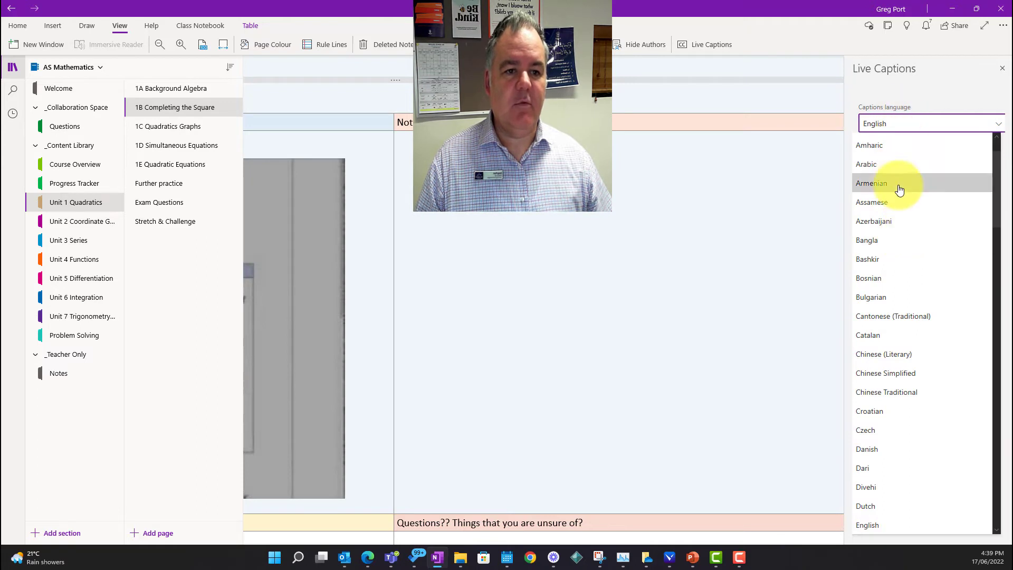
left_click(921, 88)
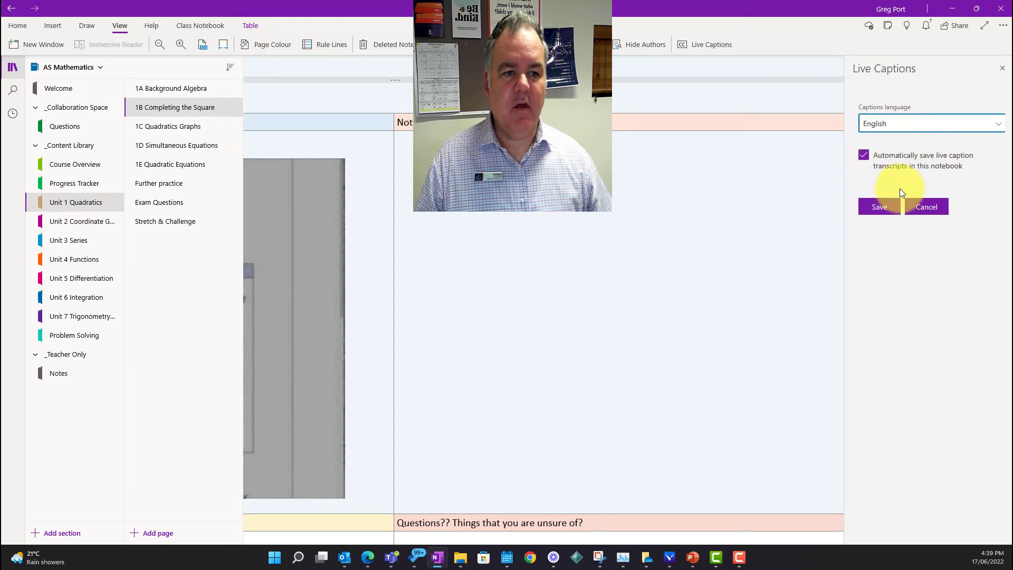
left_click(880, 206)
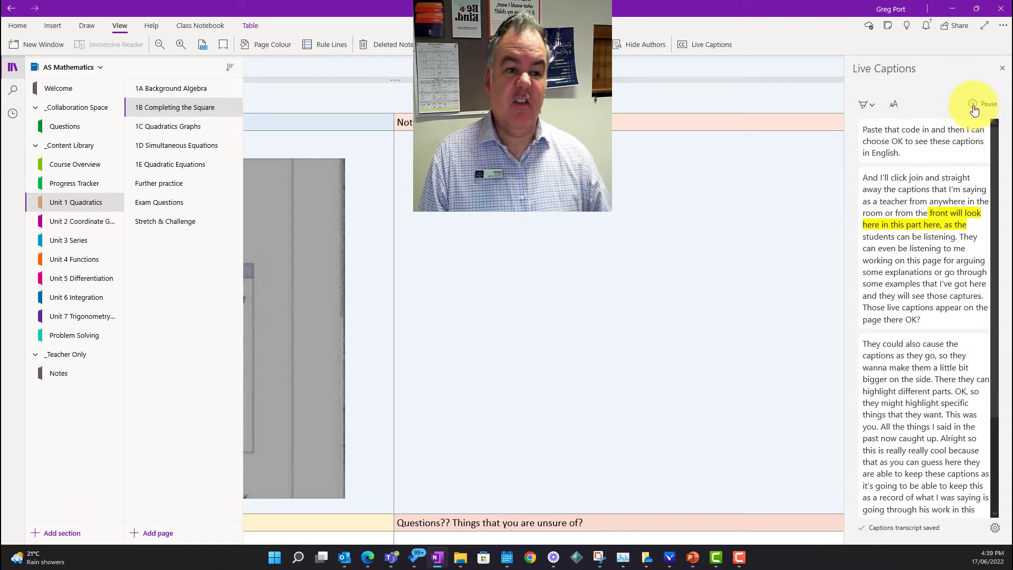
Step: Reopen the Live Captions pane and start a new conversation in Translator
left_click(1002, 68)
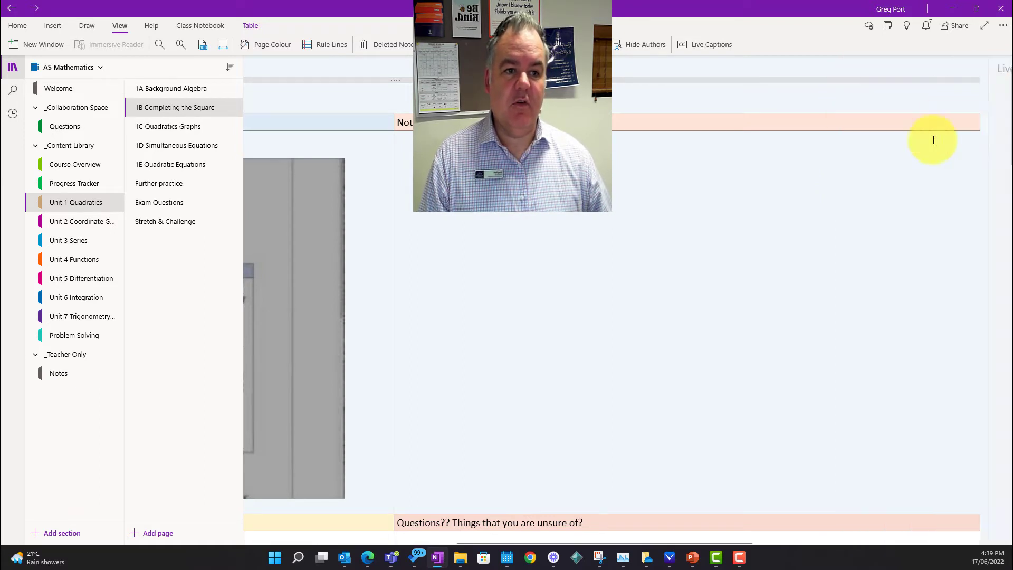
left_click(707, 44)
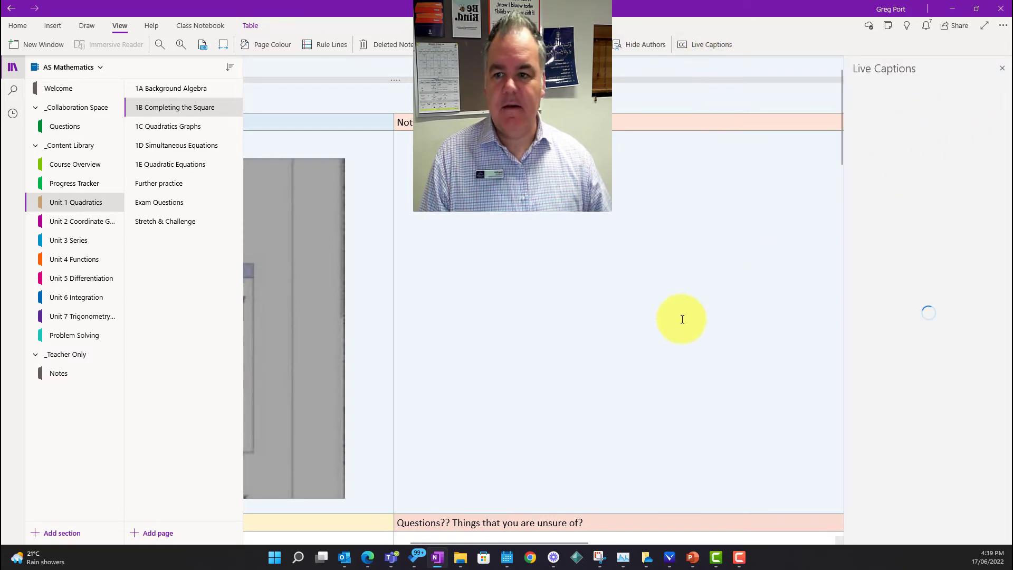
key("alt+Tab")
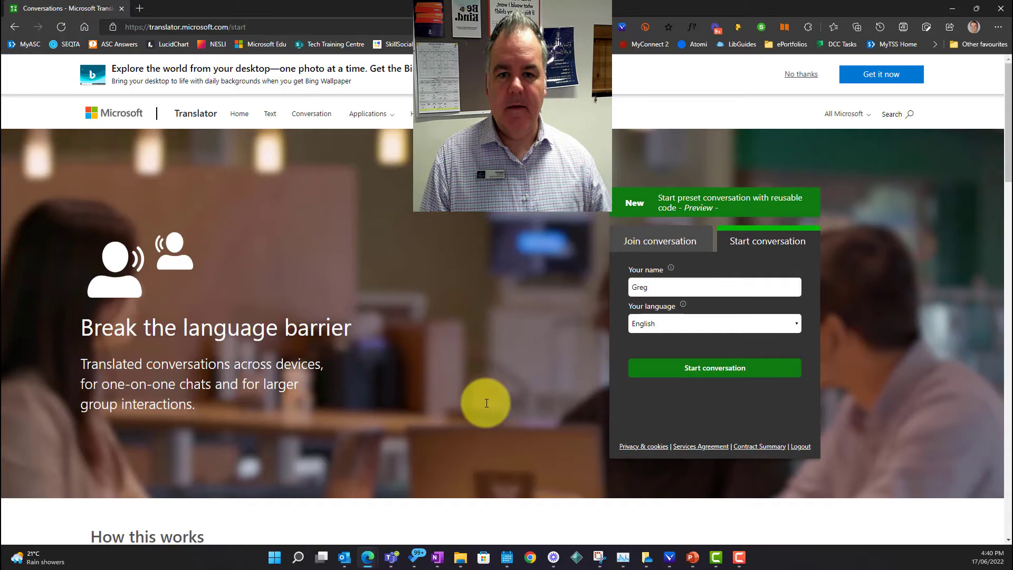
left_click(710, 371)
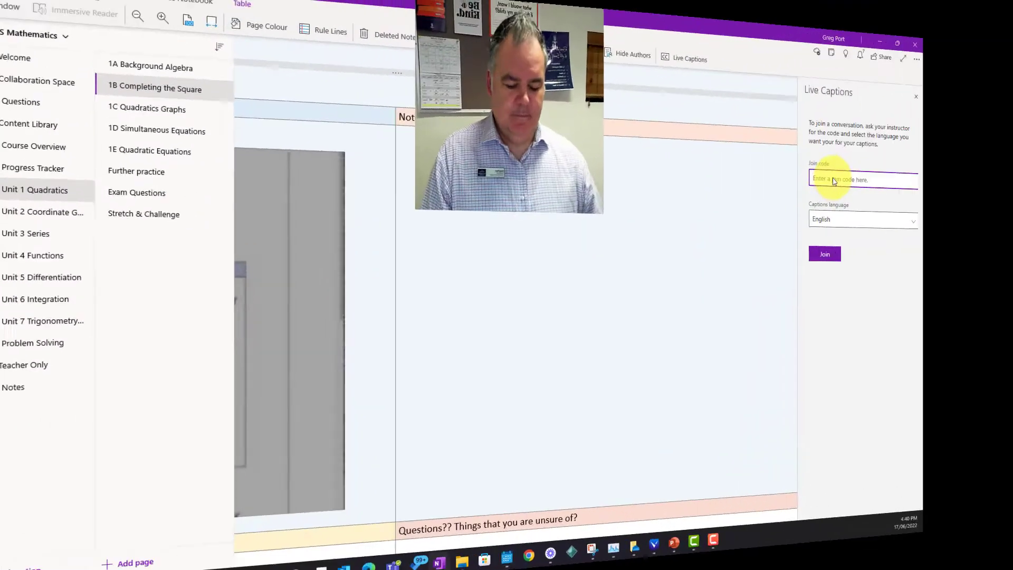
Step: Enter the new conversation's join code and choose French as the captions language
left_click(889, 165)
type("EJCPI")
left_click(916, 213)
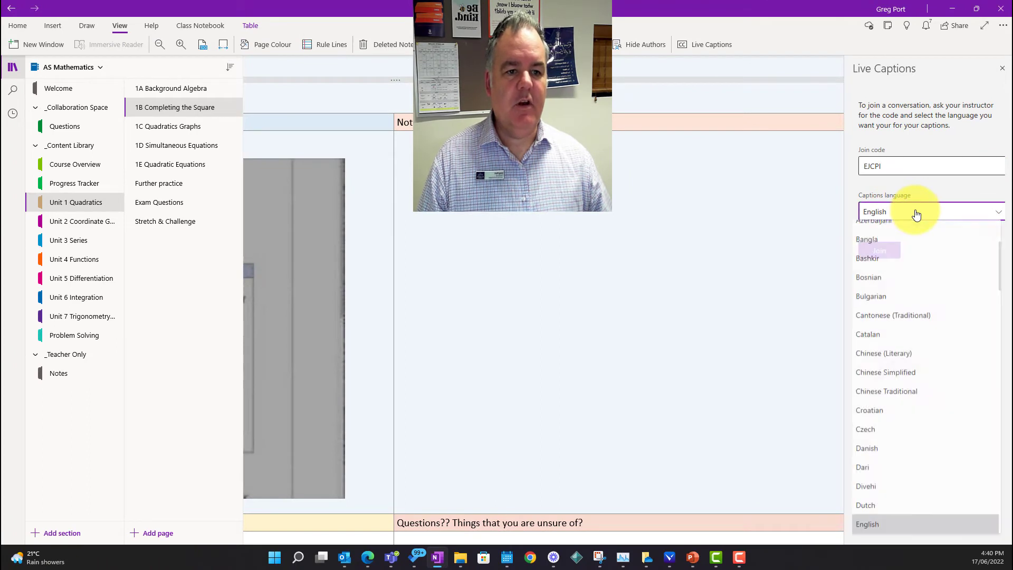
scroll(900, 293, "down", 6)
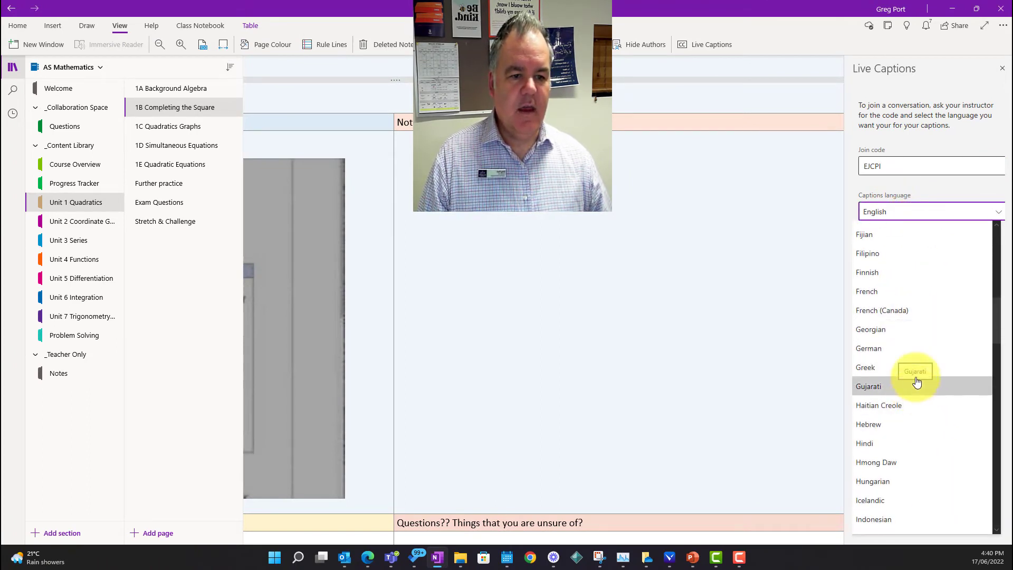
scroll(911, 384, "up", 2)
left_click(897, 388)
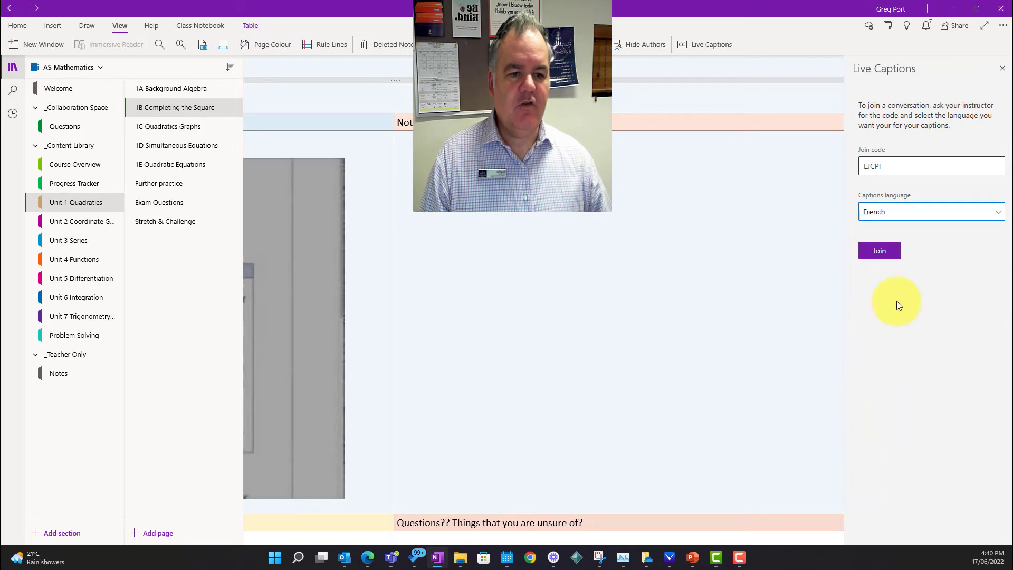
Step: Join the new conversation from the Live Captions pane to receive French captions
left_click(879, 250)
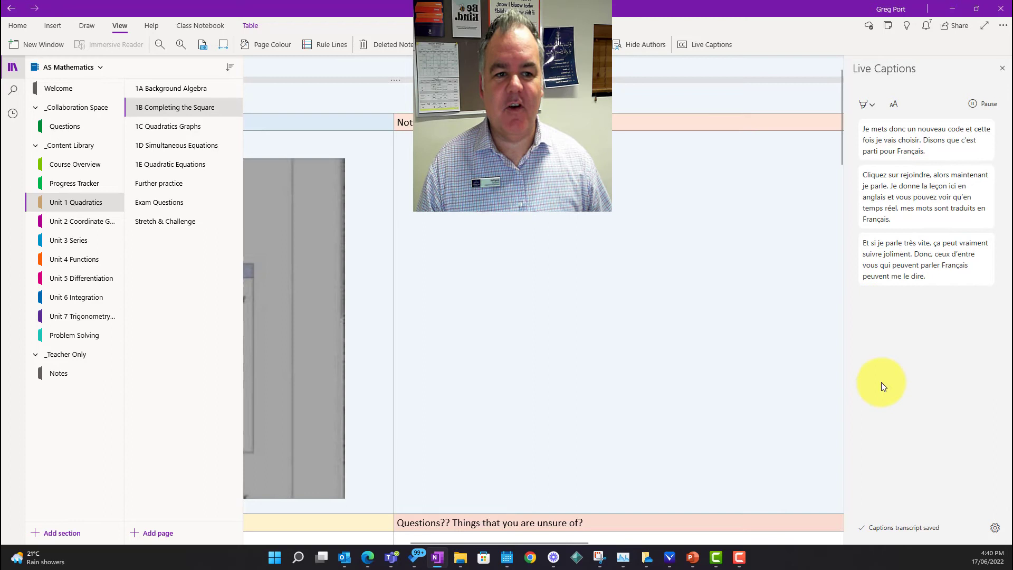
Step: Pause the live captions, open their settings, and confirm the captions language stays French
left_click(975, 104)
left_click(995, 527)
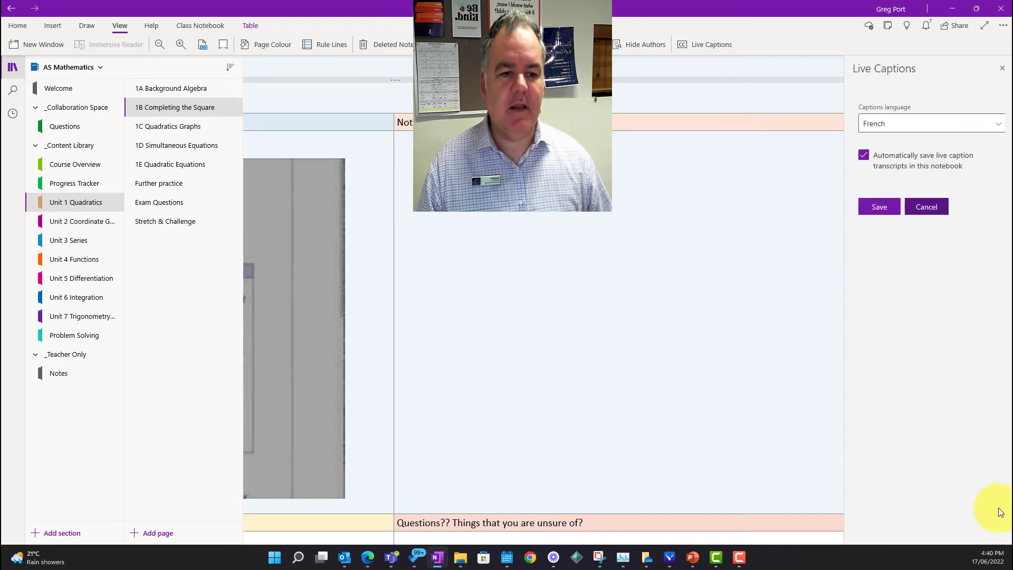
left_click(923, 125)
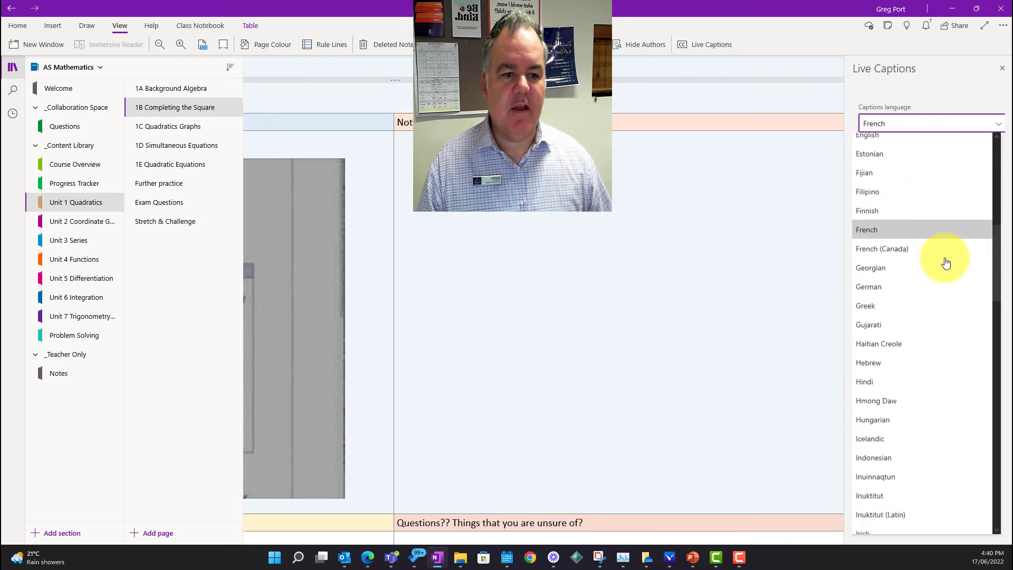
scroll(946, 262, "down", 20)
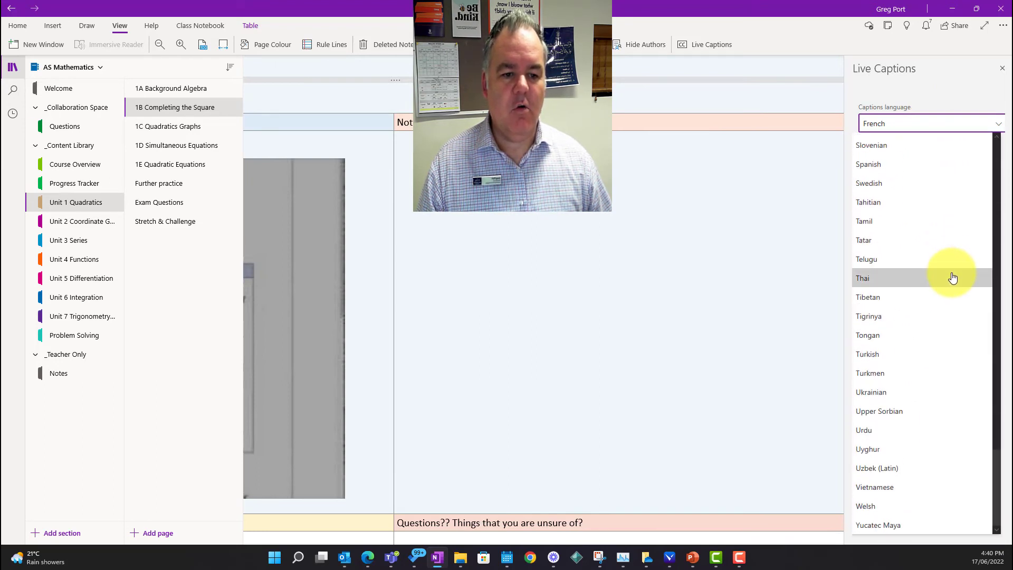
scroll(952, 278, "up", 20)
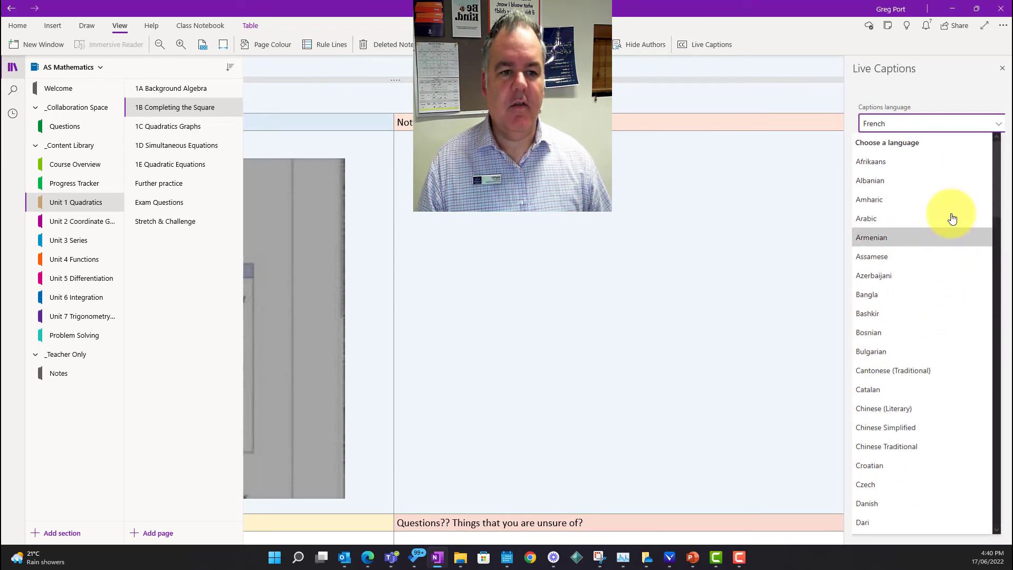
left_click(962, 127)
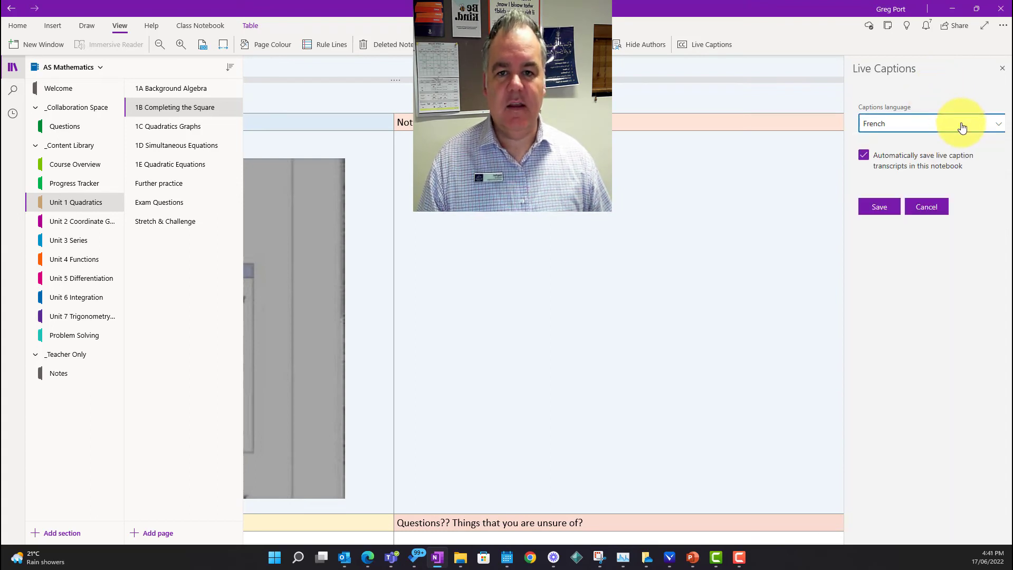